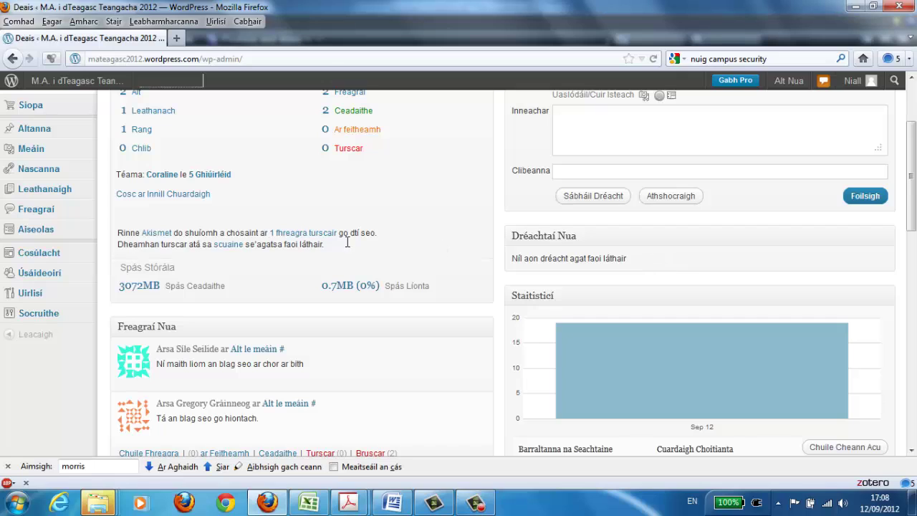
- Reveal the Socruithe (Settings) submenu in the blog dashboard's admin sidebar
mouse_move(20, 313)
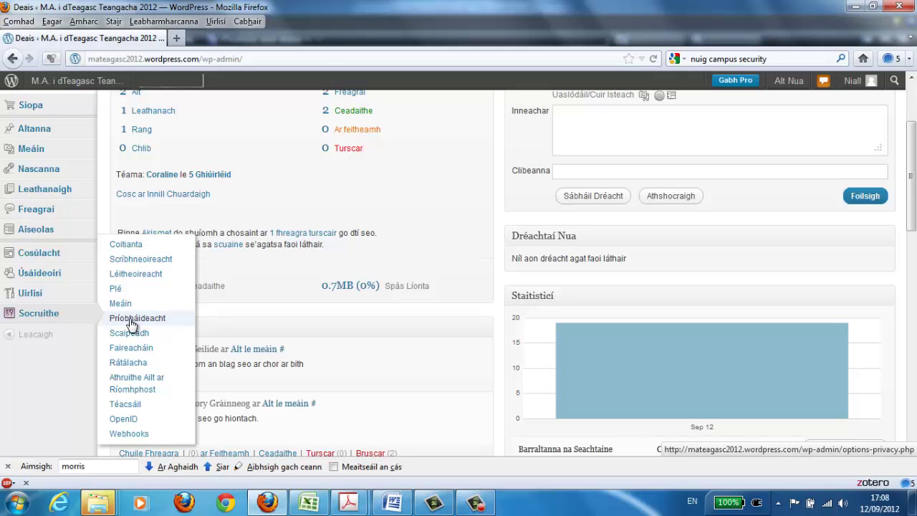
- Go to the Príobháideacht (Privacy) settings page from the Socruithe menu
left_click(131, 324)
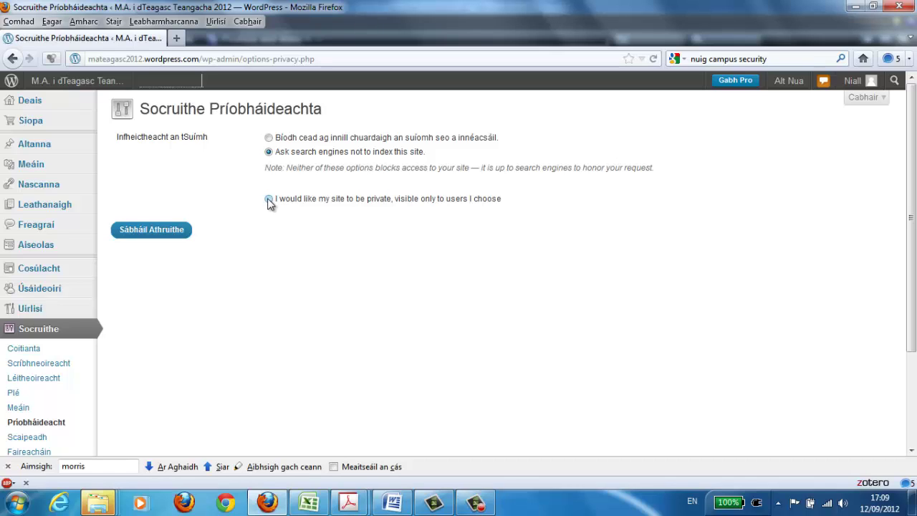
- Set the blog to 'I would like my site to be private' and save the privacy settings
left_click(269, 200)
left_click(148, 238)
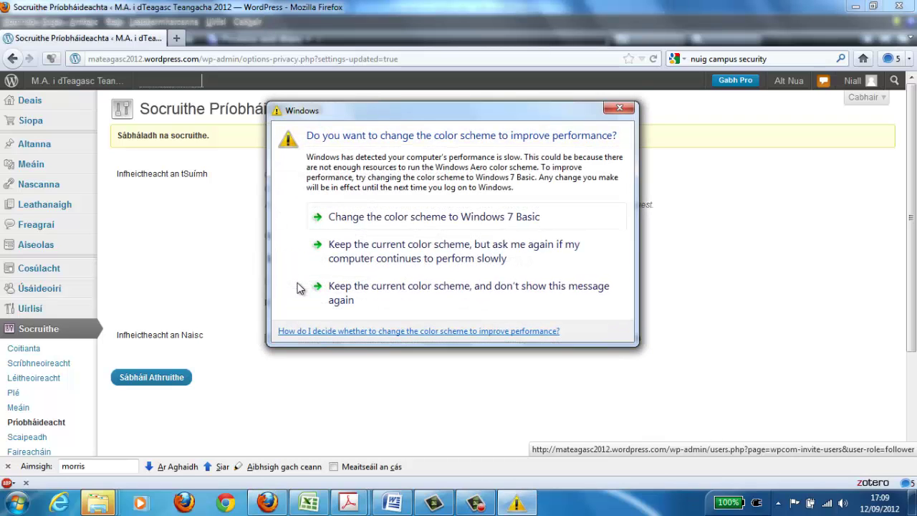
left_click(613, 112)
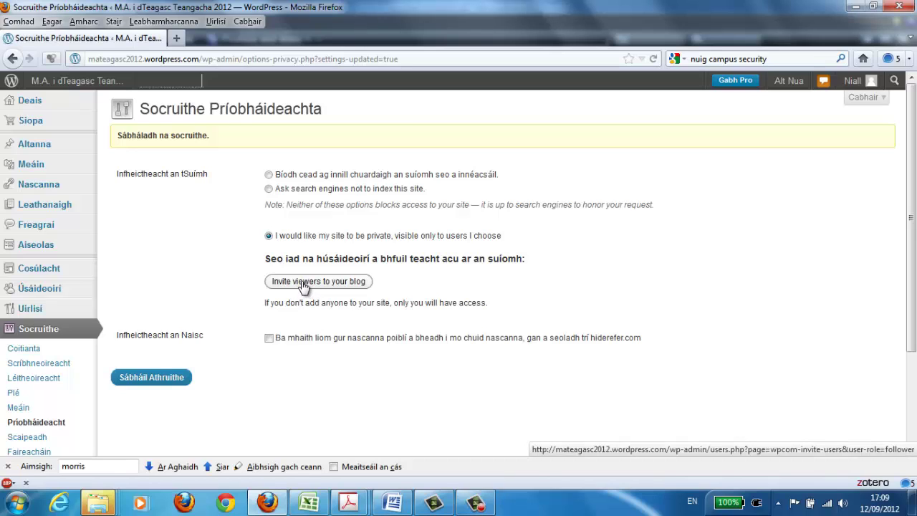
- Open 'Invite viewers to your blog' and place the cursor in the usernames box
left_click(304, 285)
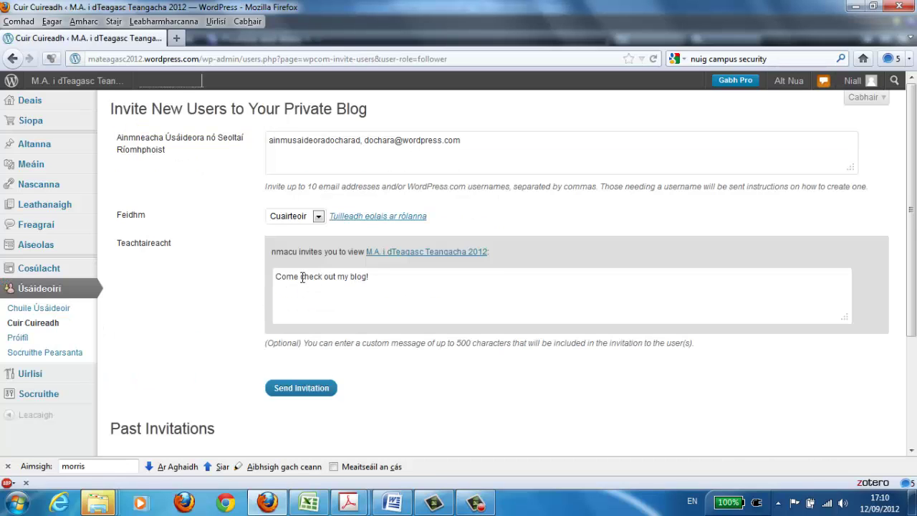
left_click(485, 141)
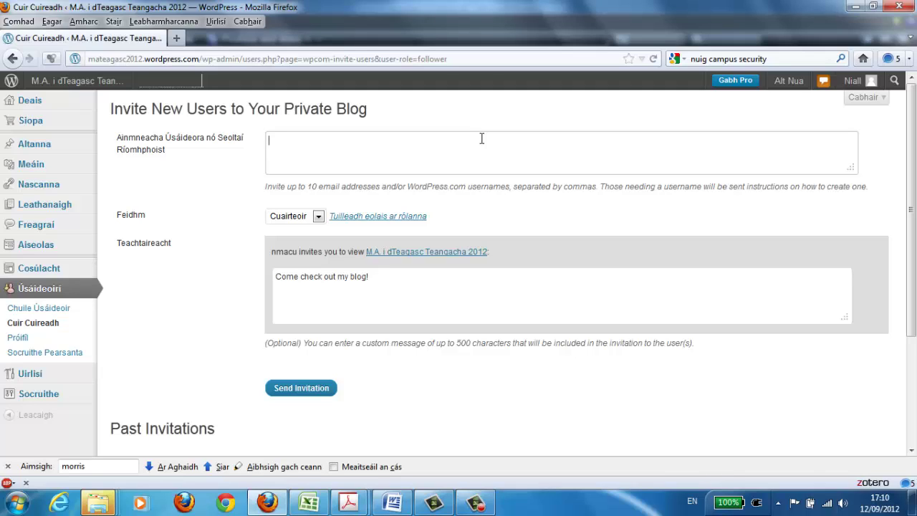
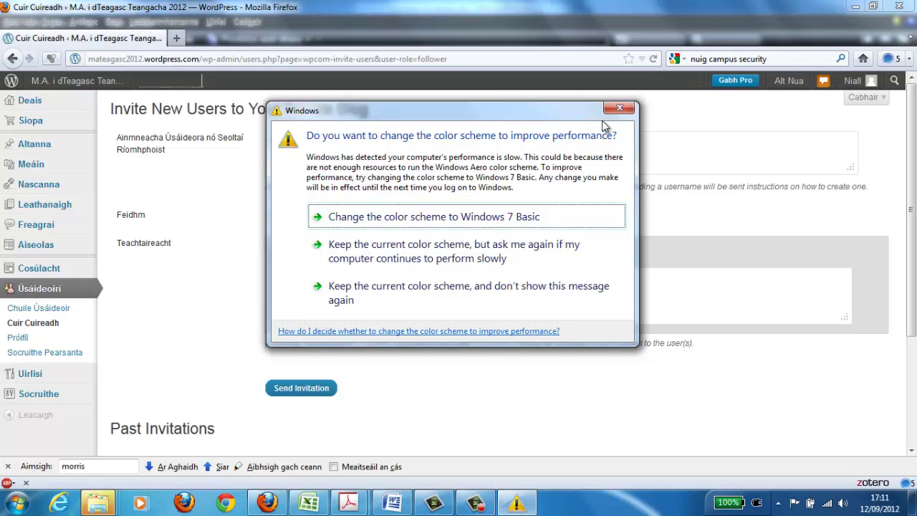
- Enter three invitees' usernames, comma-separated, keeping the Cuairteoir role
left_click(618, 110)
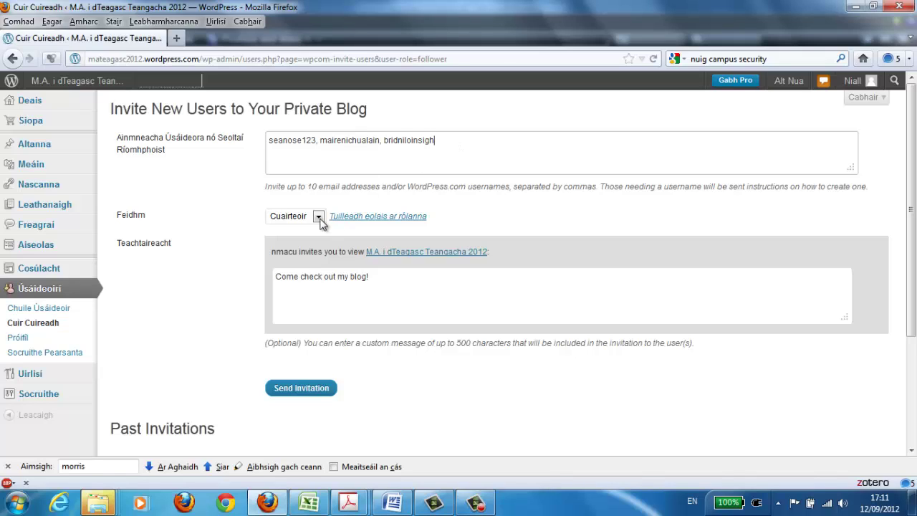
left_click(318, 218)
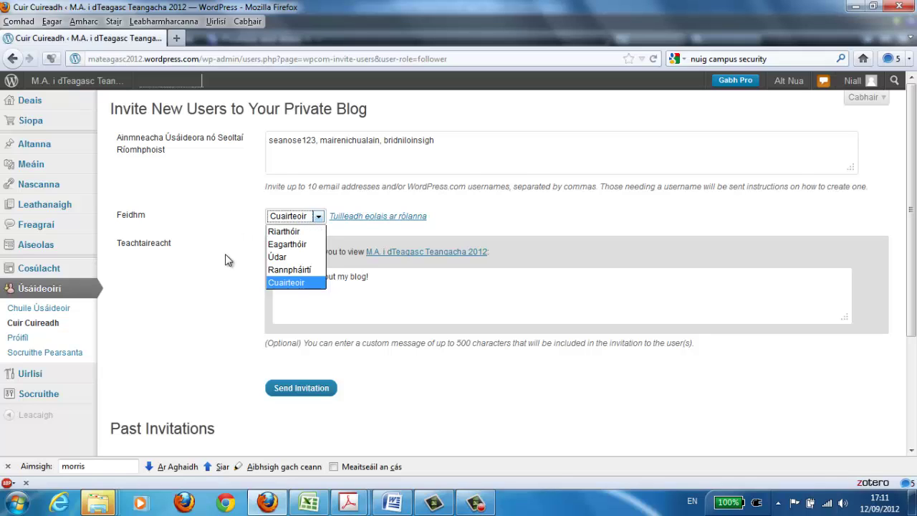
left_click(269, 282)
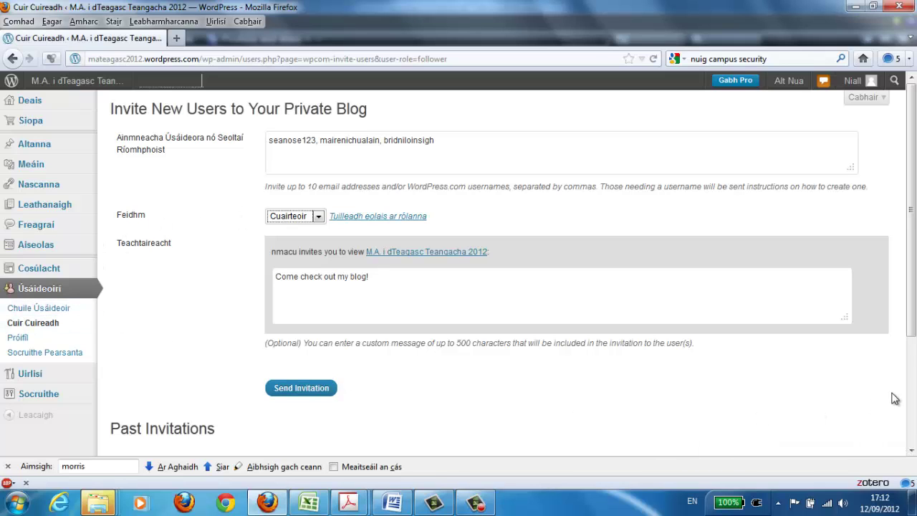
left_click_drag(912, 323, 860, 20)
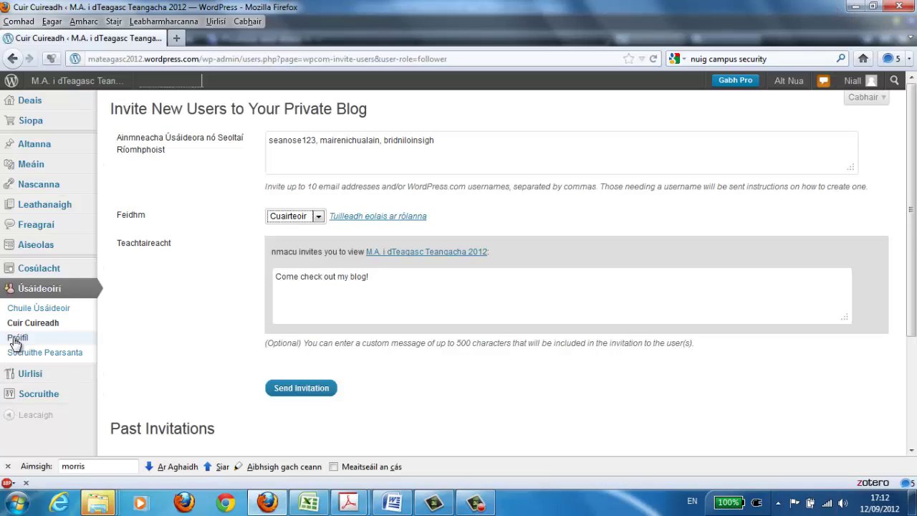
- Switch privacy to 'Ask search engines not to index this site' and save
left_click(48, 290)
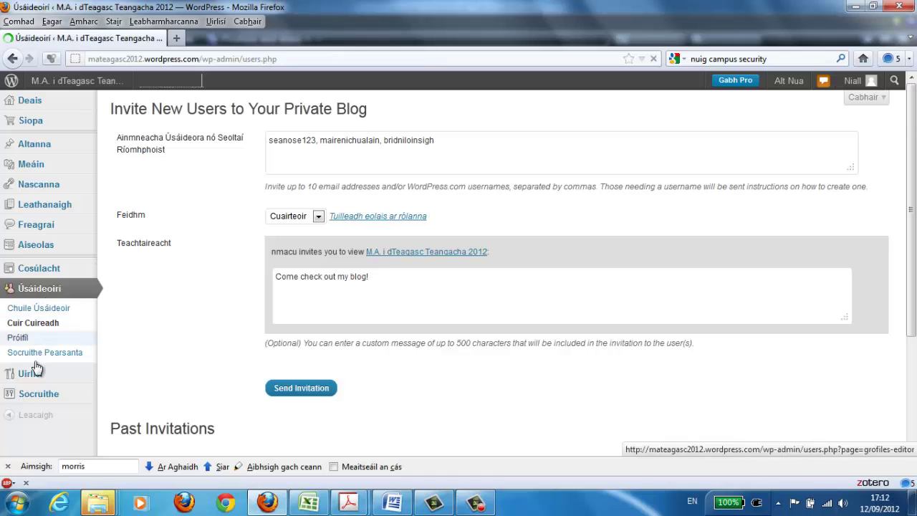
left_click(32, 394)
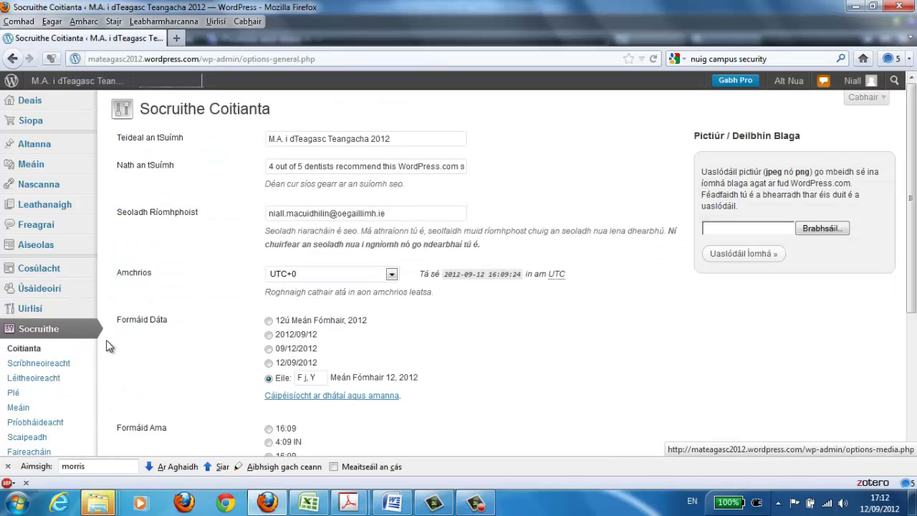
left_click(54, 424)
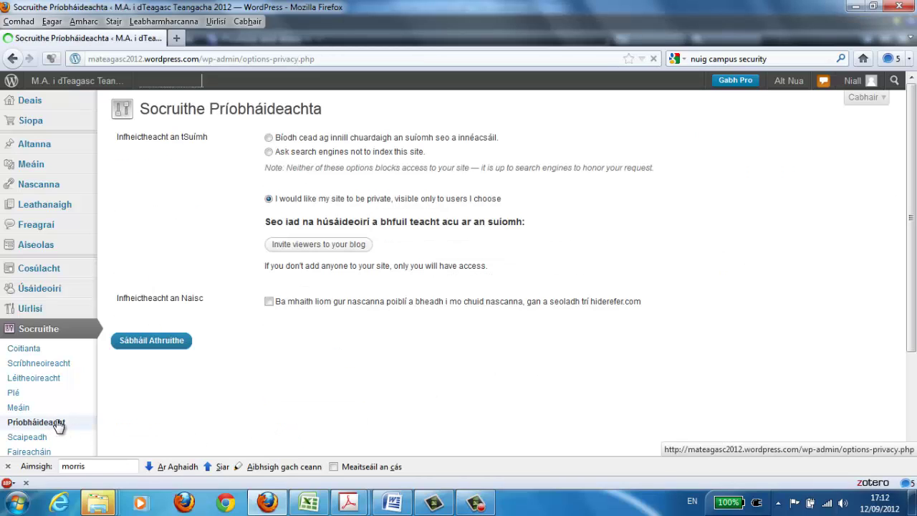
left_click(269, 153)
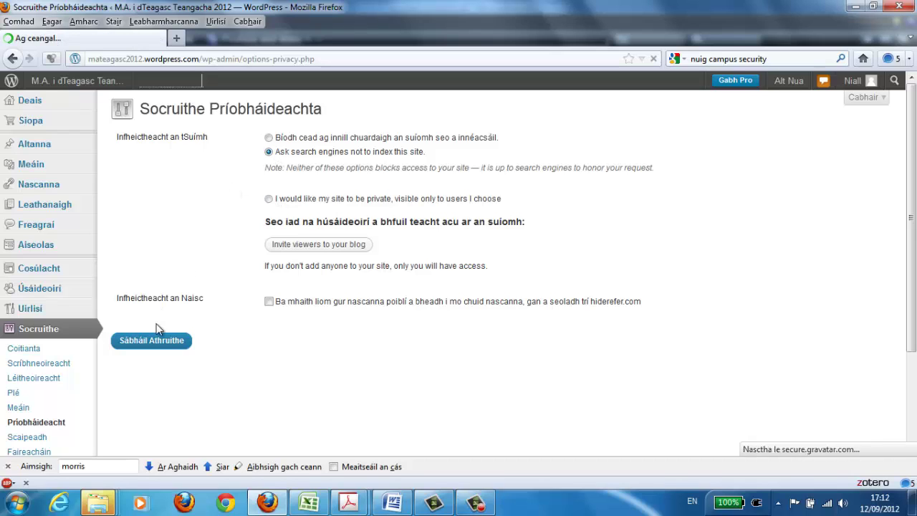
left_click(155, 347)
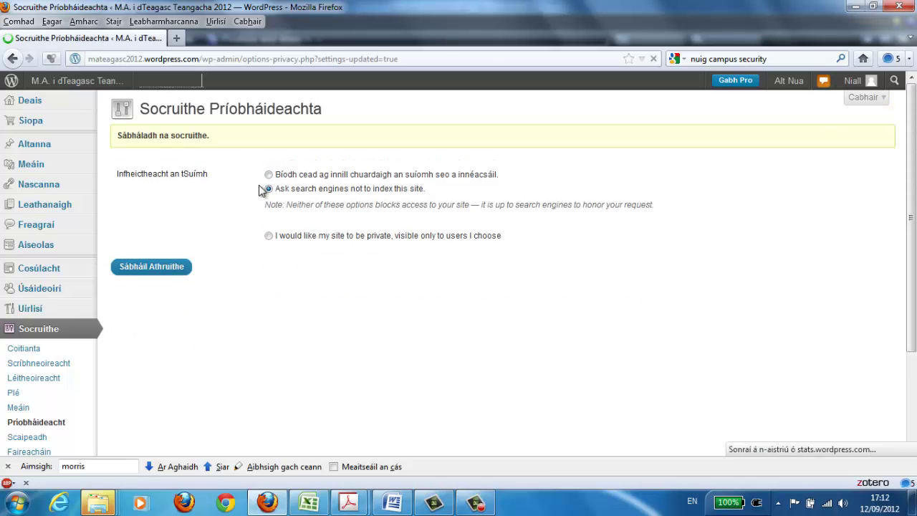
scroll(911, 237, "down", 1)
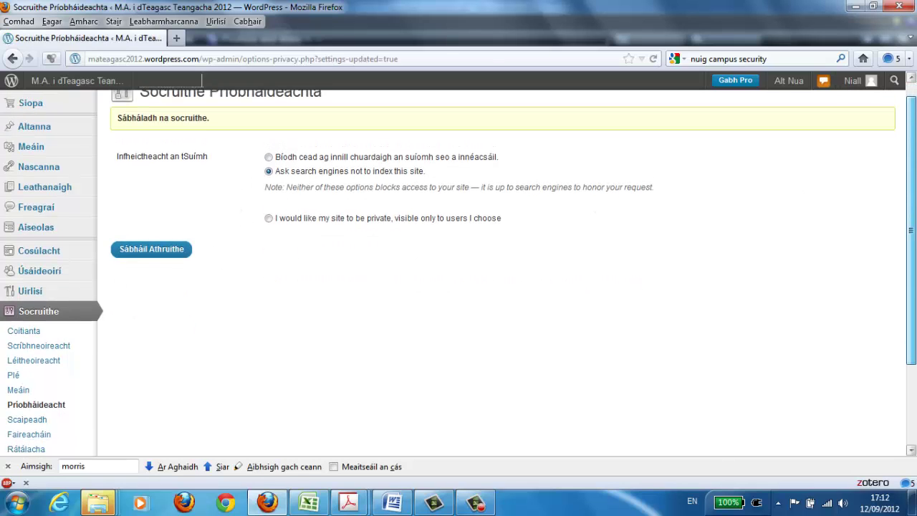
scroll(895, 311, "down", 2)
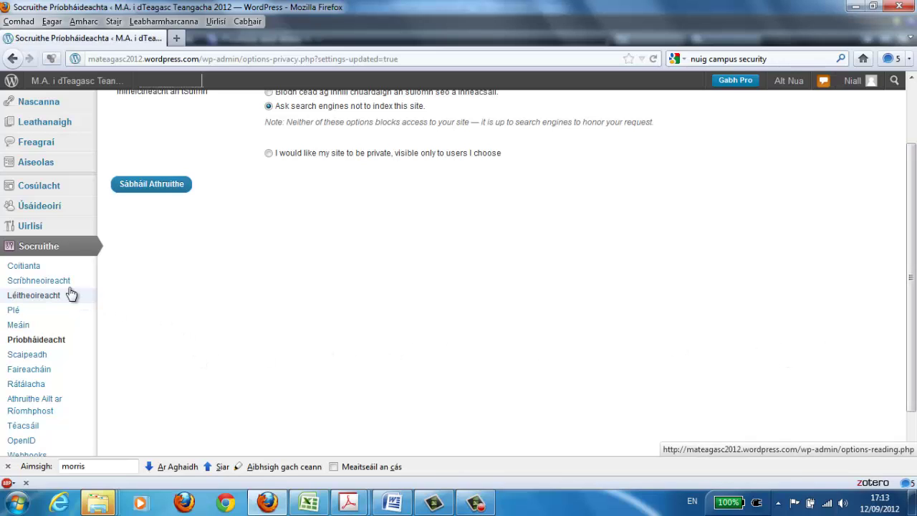
- In Socruithe > Coitianta, replace the Nath an tSuímh tagline with 'Blag lárnach don chúrsa seo'
left_click(23, 268)
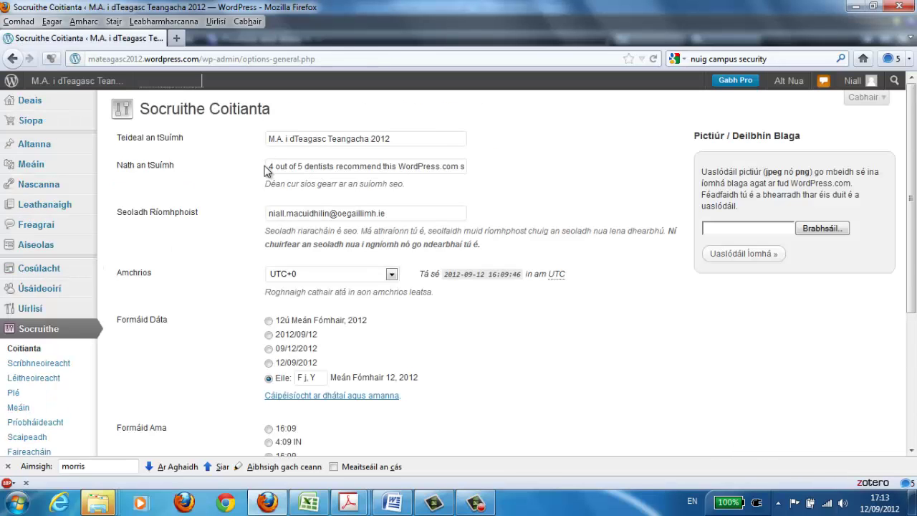
left_click_drag(266, 167, 462, 166)
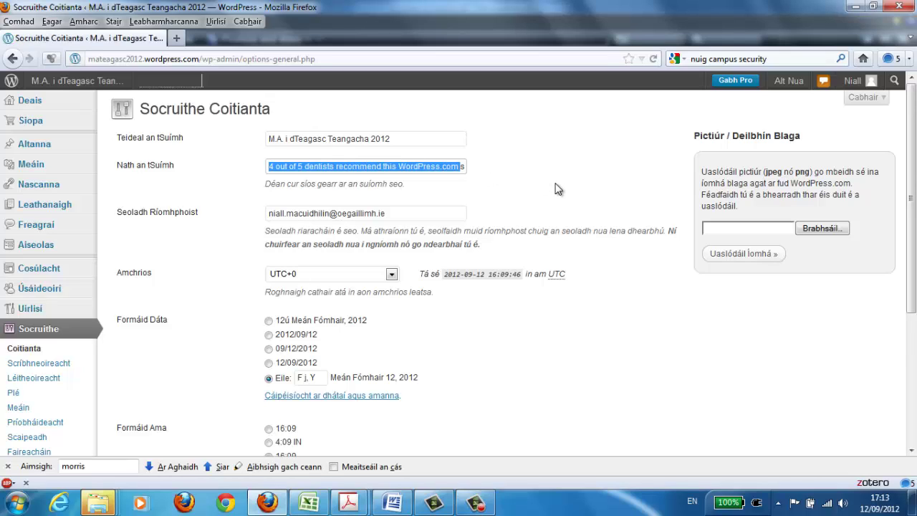
key("BackSpace")
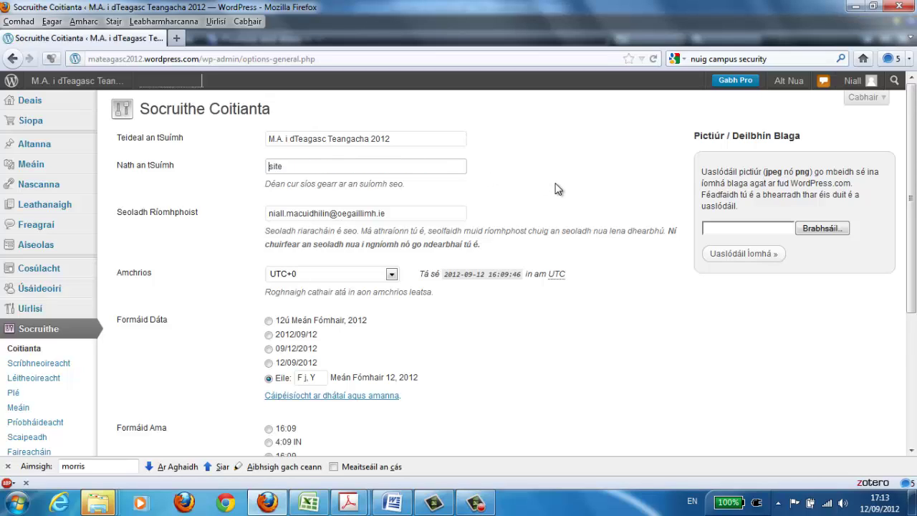
key("Right")
key("Right")
key("Right")
key("Right")
key("BackSpace")
key("BackSpace")
key("BackSpace")
key("BackSpace")
type("Láithreá")
type("n")
key("ctrl+a")
type("Blag lárnach don chúrsa seo")
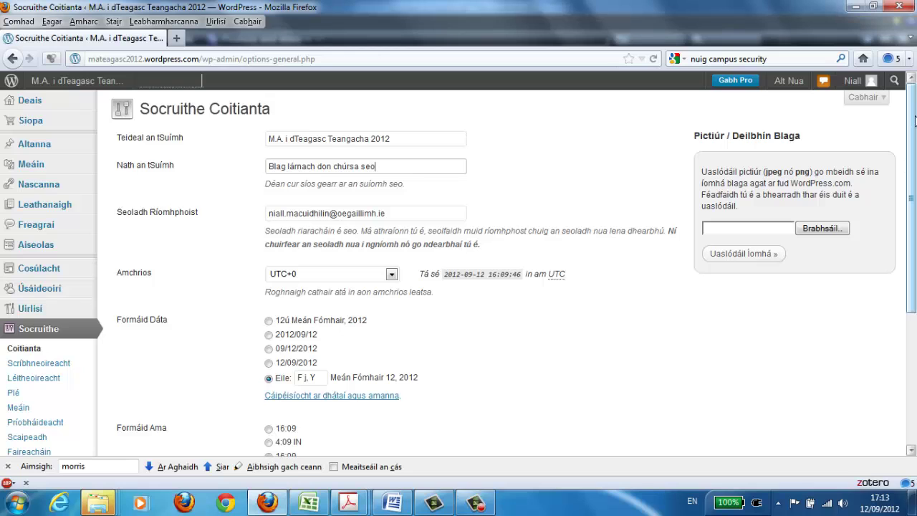
left_click_drag(914, 126, 888, 294)
- Save the 'Blag lárnach don chúrsa seo' tagline and visit the blog's front page
left_click(118, 379)
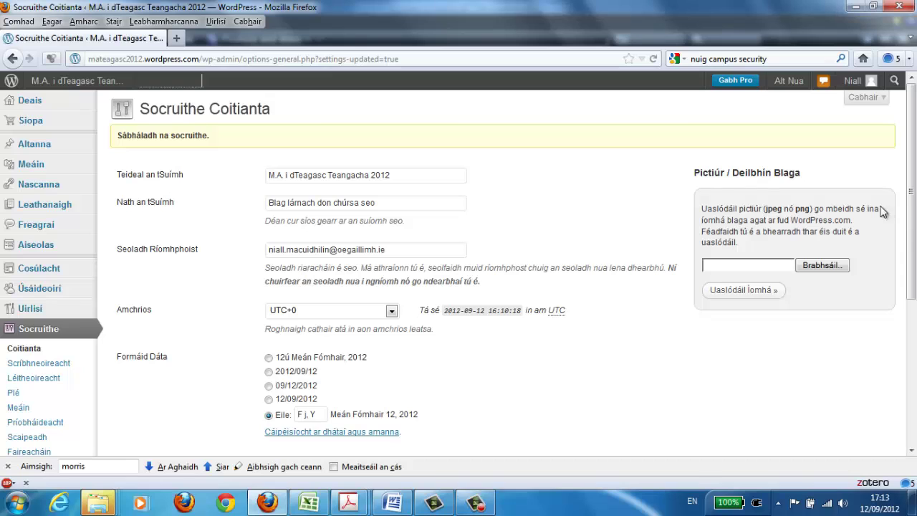
left_click(53, 82)
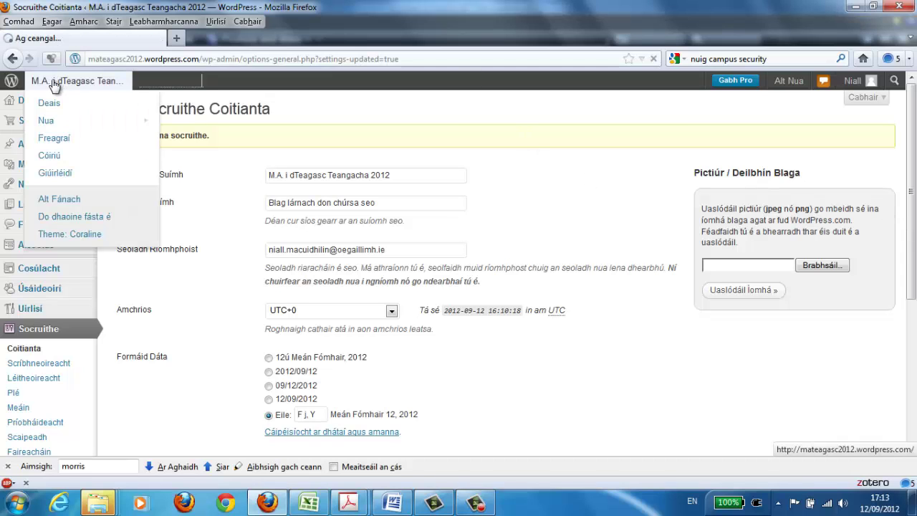